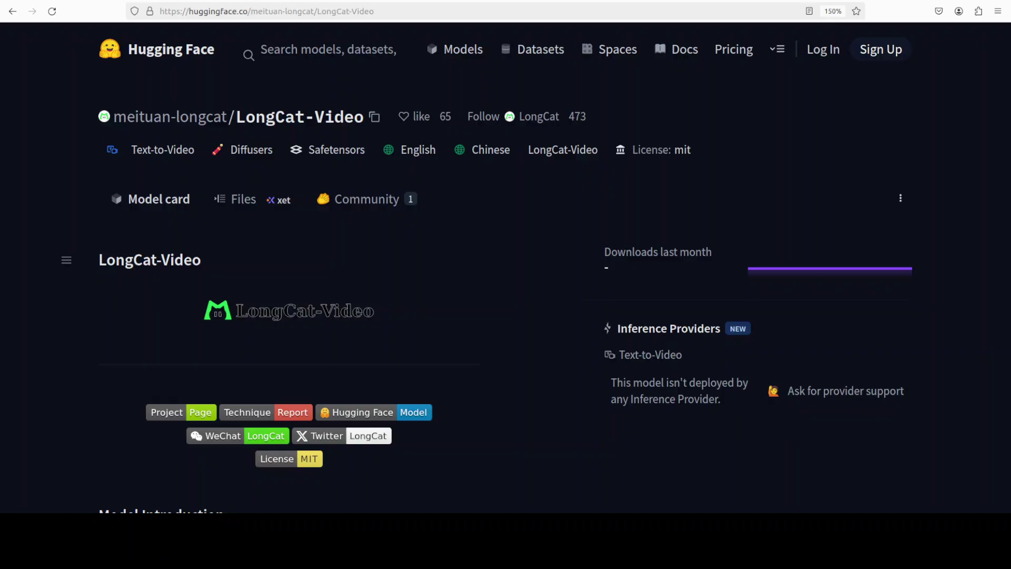
Switch to the YouTube tab with the channel's 'longcat' search results showing two videos
{"action": "key", "text": "ctrl+Tab"}
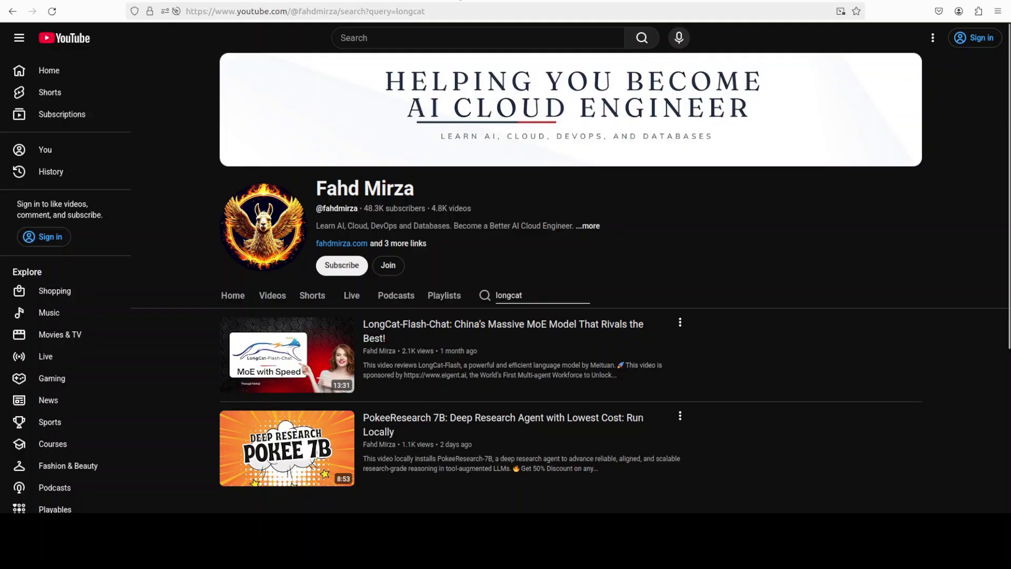
Go back to the meituan-longcat/LongCat-Video model card tab on Hugging Face
{"action": "key", "text": "ctrl+Tab"}
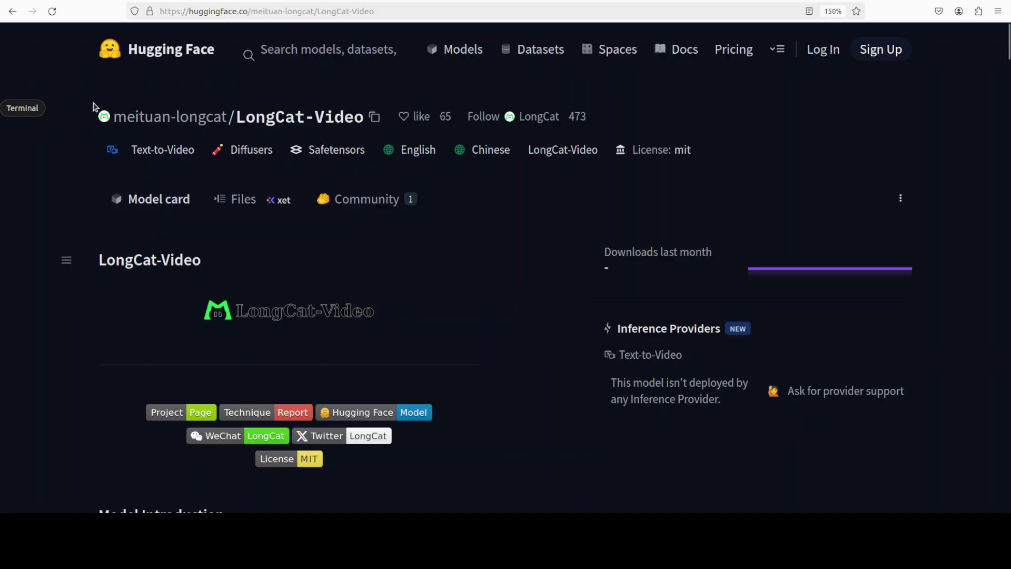
Rerun nvidia-smi to confirm one H100 PCIe with 81559MiB, driver 550.54.14, CUDA 12.4
{"action": "left_click", "coordinate": [5, 111]}
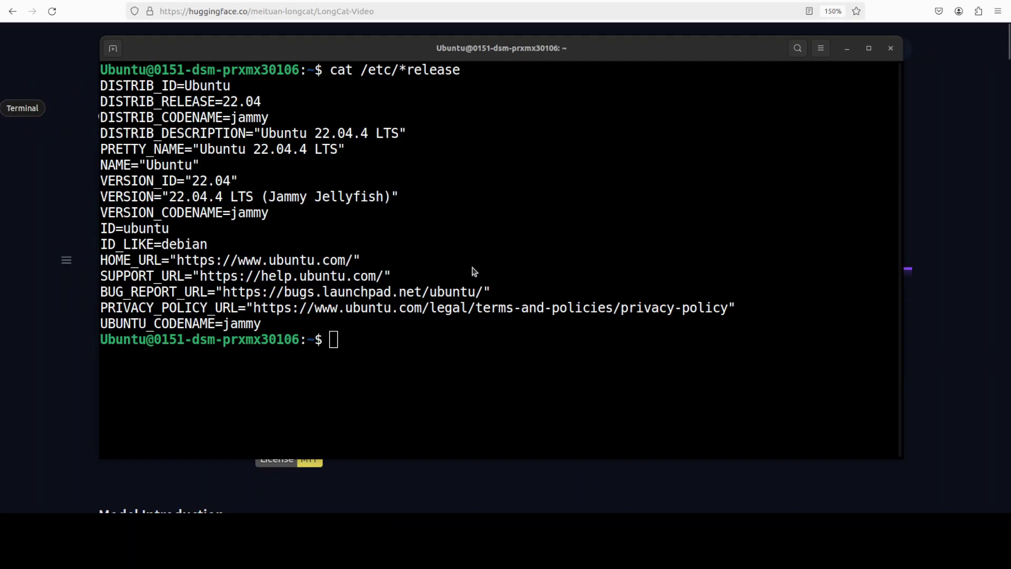
{"action": "key", "text": "Up"}
{"action": "key", "text": "Up"}
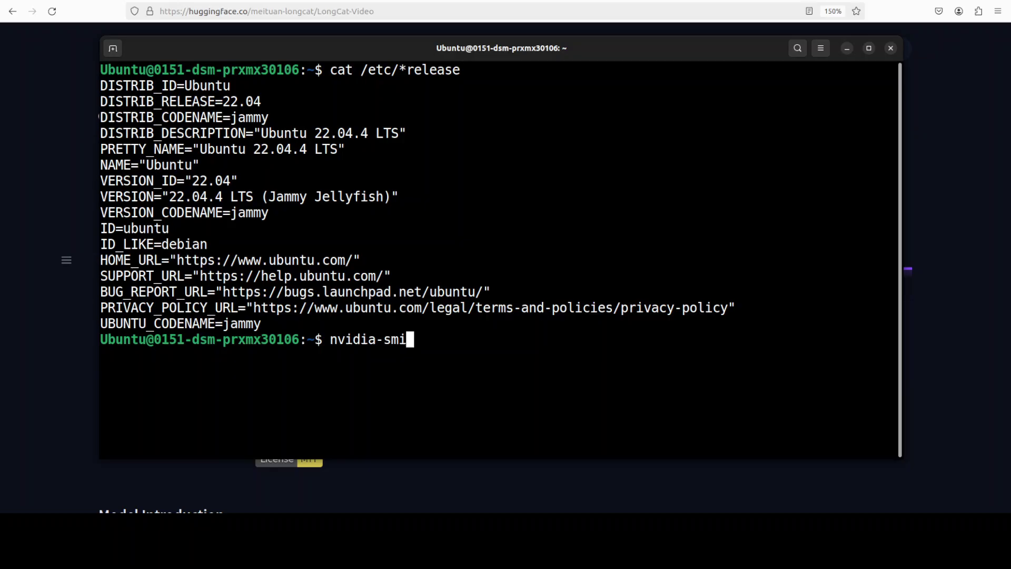
{"action": "key", "text": "Return"}
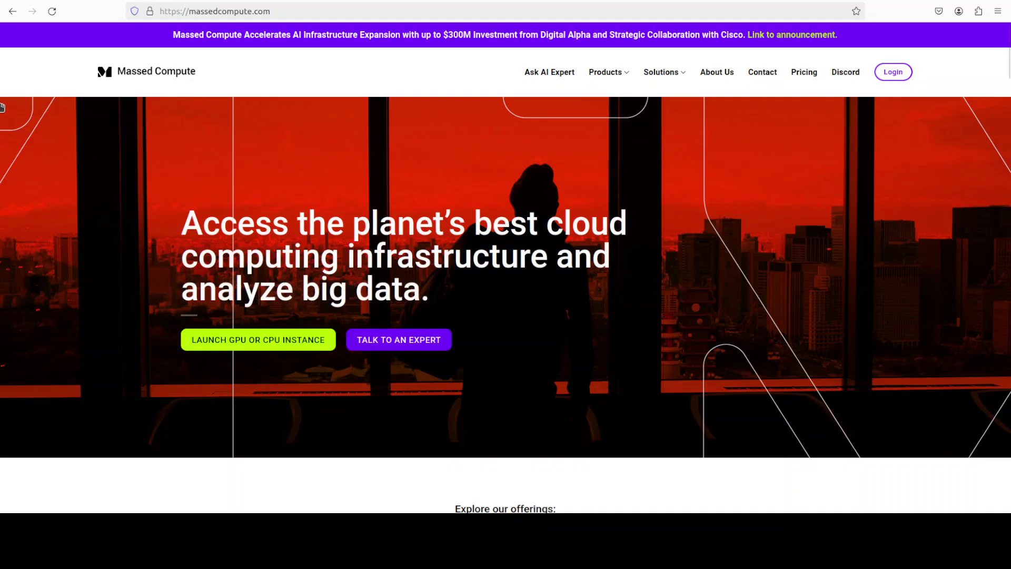
Paste the git clone and cd commands for the LongCat-Video repository into the terminal
{"action": "key", "text": "alt+Tab"}
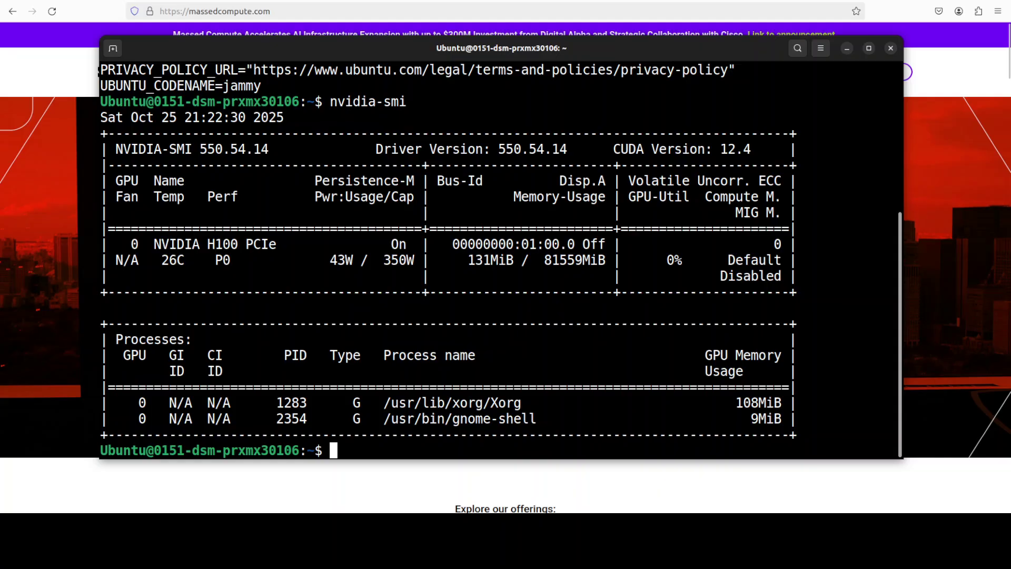
{"action": "right_click", "coordinate": [488, 268]}
{"action": "left_click", "coordinate": [509, 303]}
Clone and enter LongCat-Video, then create and activate the Python 3.10 longcat-video conda environment
{"action": "key", "text": "Return"}
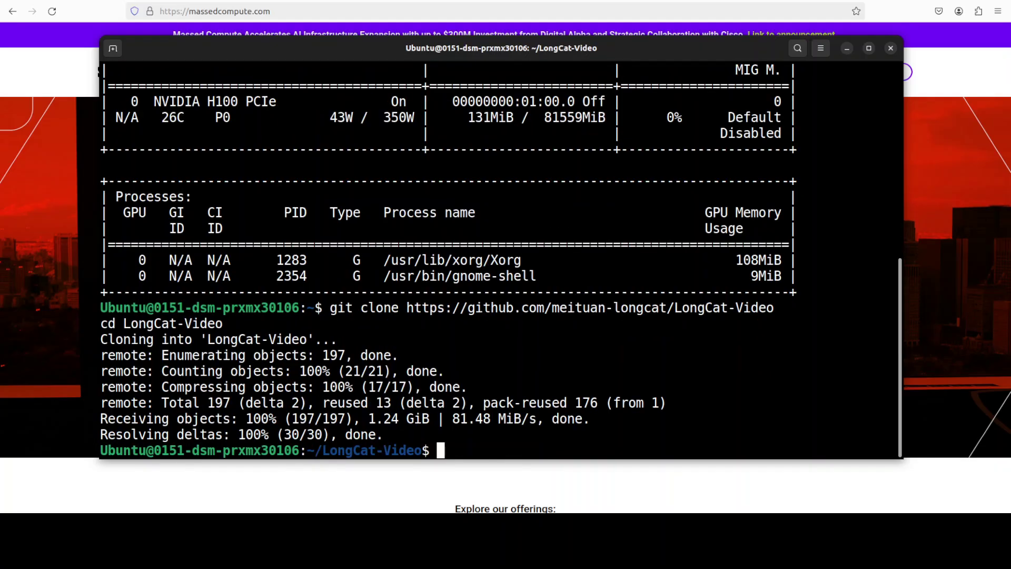
{"action": "right_click", "coordinate": [543, 336]}
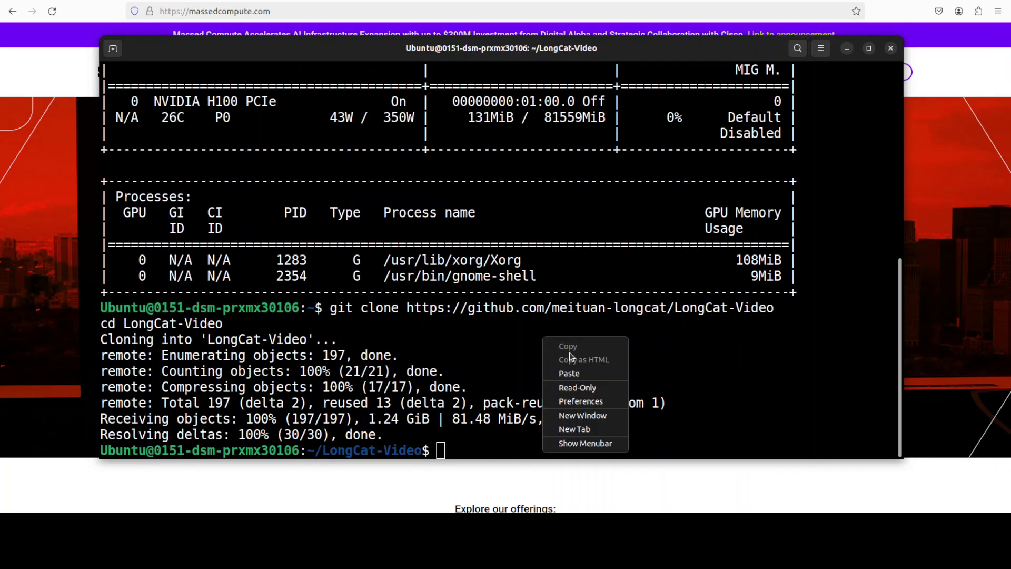
{"action": "left_click", "coordinate": [593, 379]}
{"action": "key", "text": "Return"}
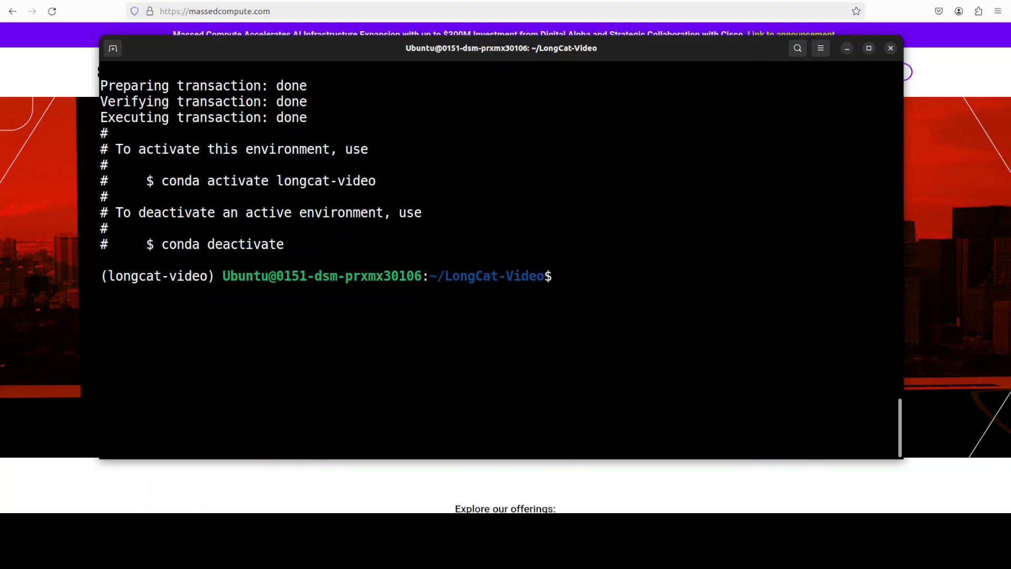
{"action": "right_click", "coordinate": [521, 164]}
Pip-install torch==2.6.0+cu124 with torchvision and torchaudio from the cu124 index URL
{"action": "left_click", "coordinate": [548, 200]}
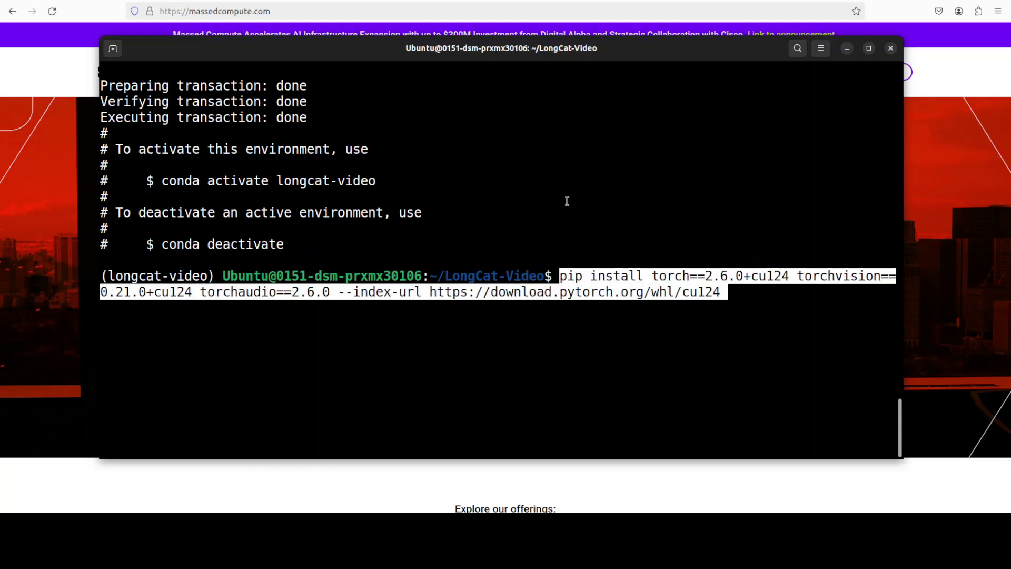
{"action": "key", "text": "Return"}
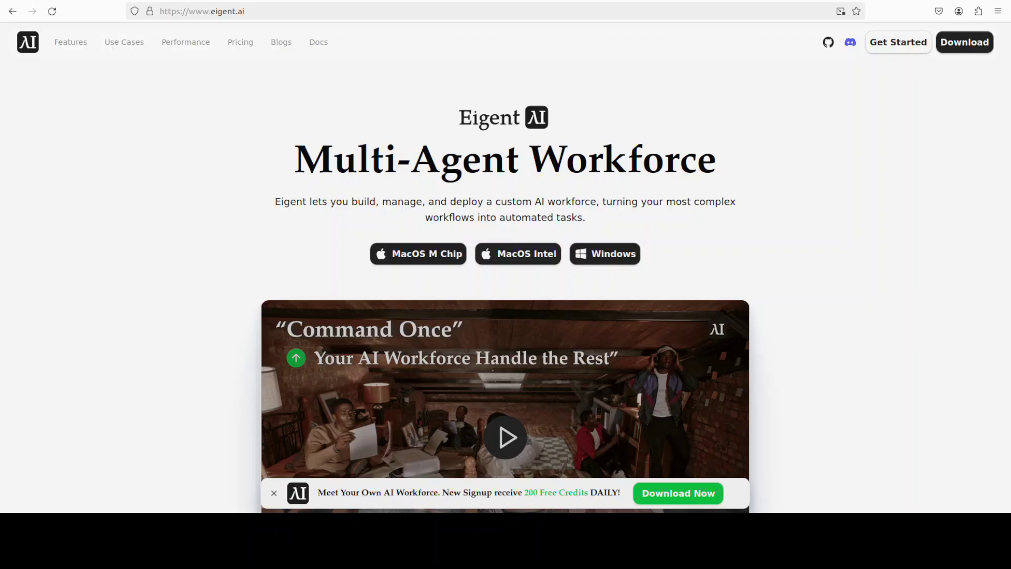
{"action": "key", "text": "alt+Tab"}
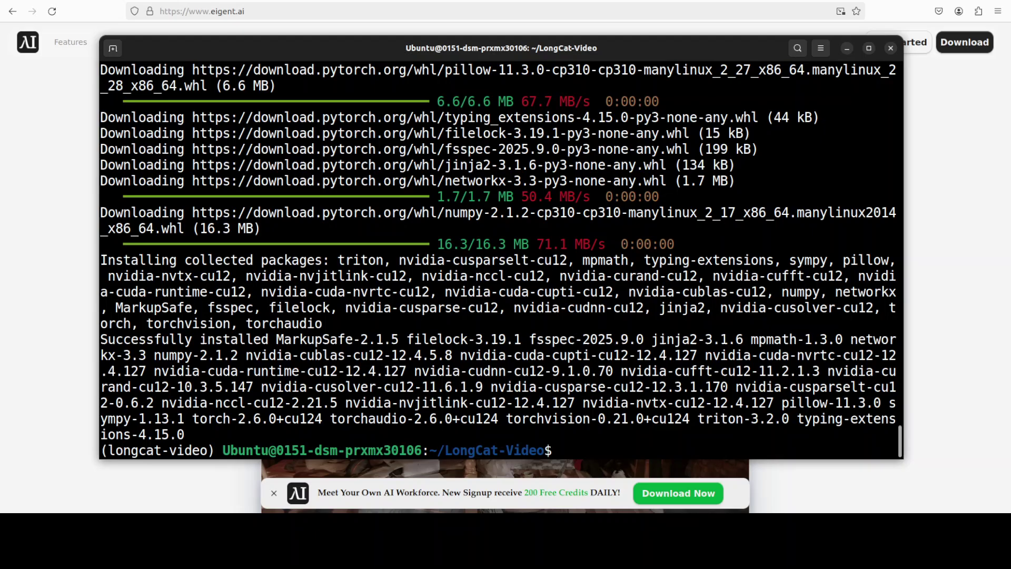
Run pip install -r requirements.txt, installing diffusers 0.35.1, transformers 4.41.0 and streamlit 1.50.0
{"action": "key", "text": "ctrl+l"}
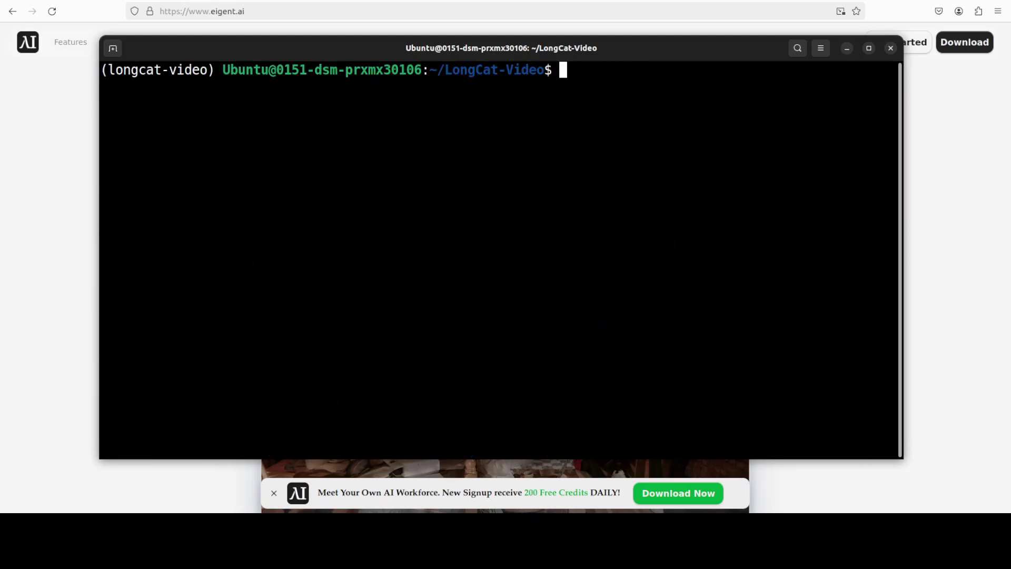
{"action": "right_click", "coordinate": [555, 120]}
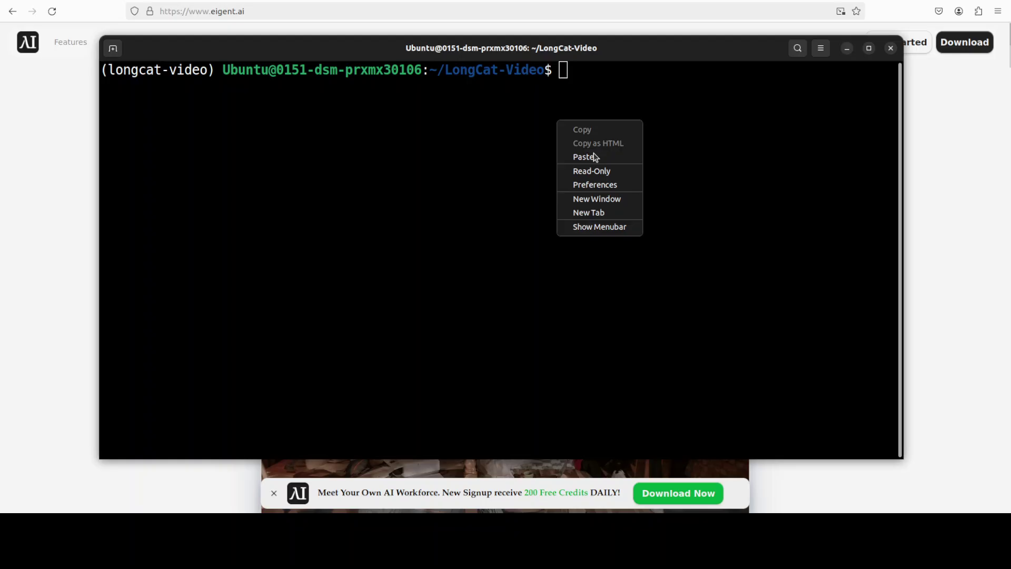
{"action": "left_click", "coordinate": [625, 156]}
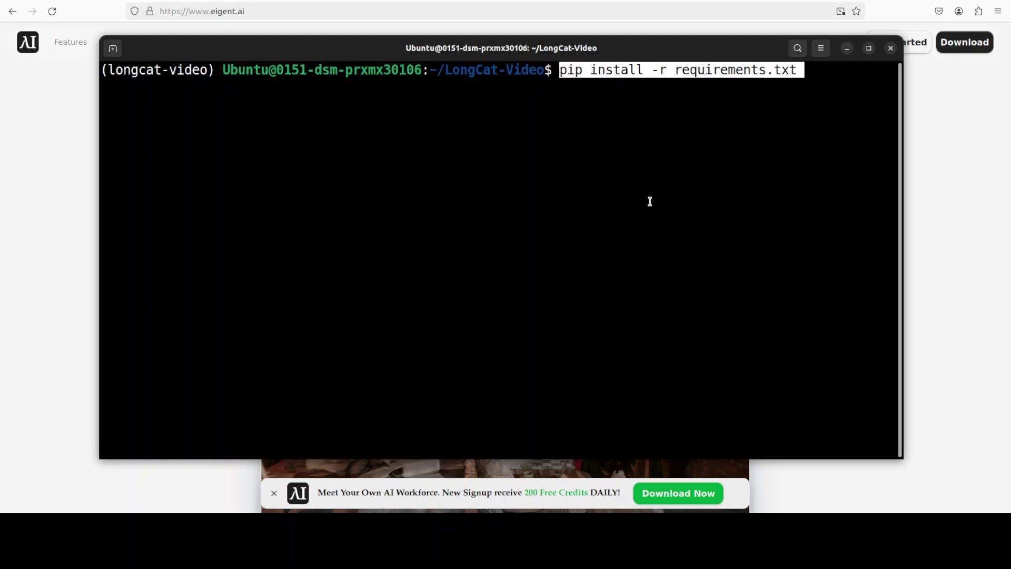
{"action": "key", "text": "Return"}
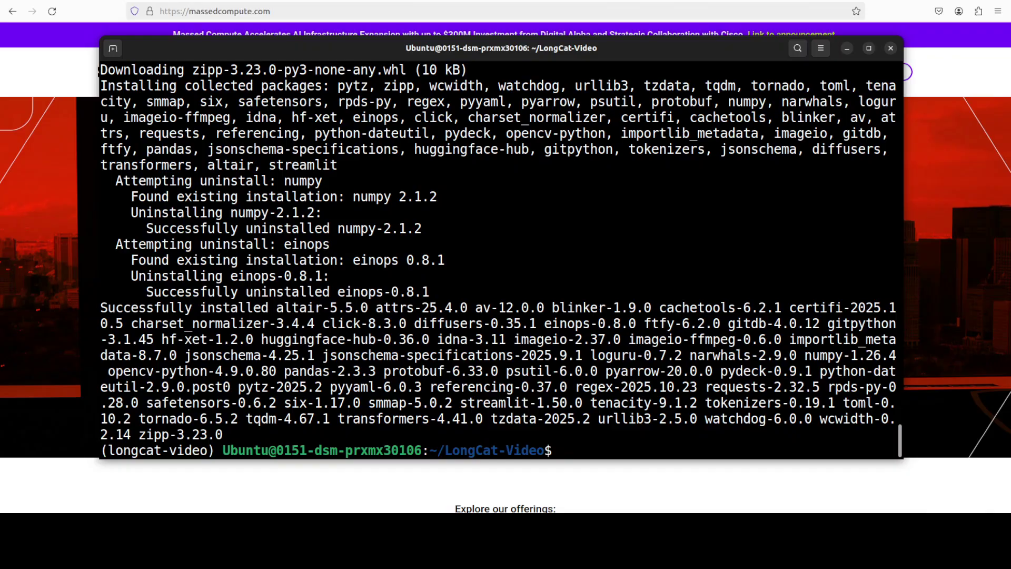
Install the Hugging Face CLI and download all 29 weight files into weights/LongCat-Video
{"action": "type", "text": "clear"}
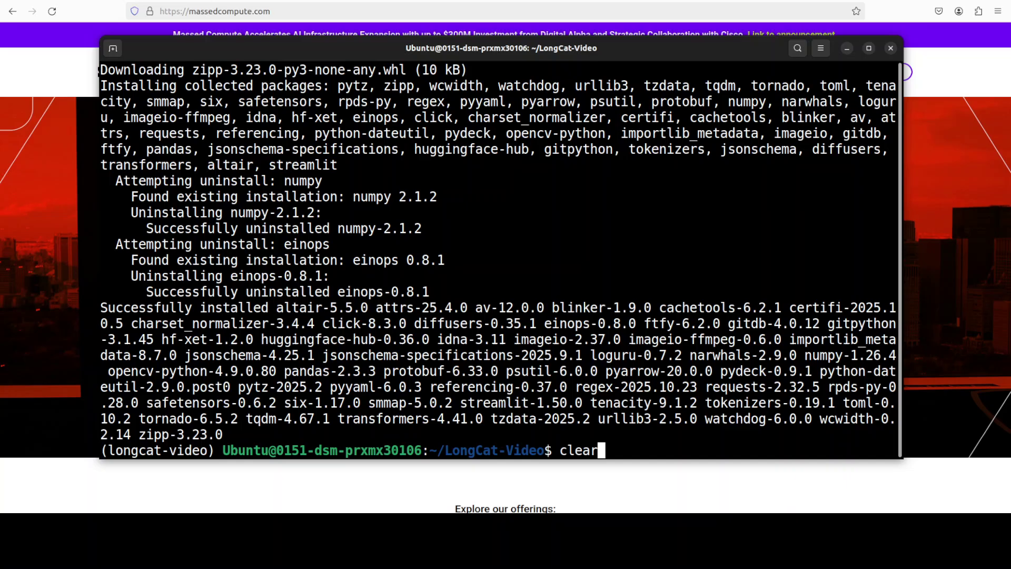
{"action": "key", "text": "Return"}
{"action": "right_click", "coordinate": [503, 164]}
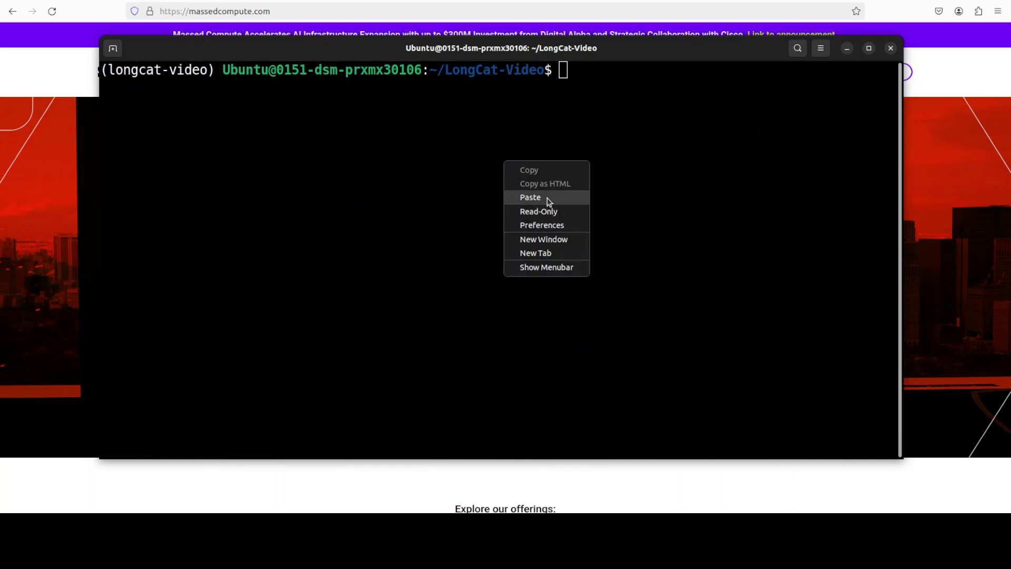
{"action": "left_click", "coordinate": [548, 198]}
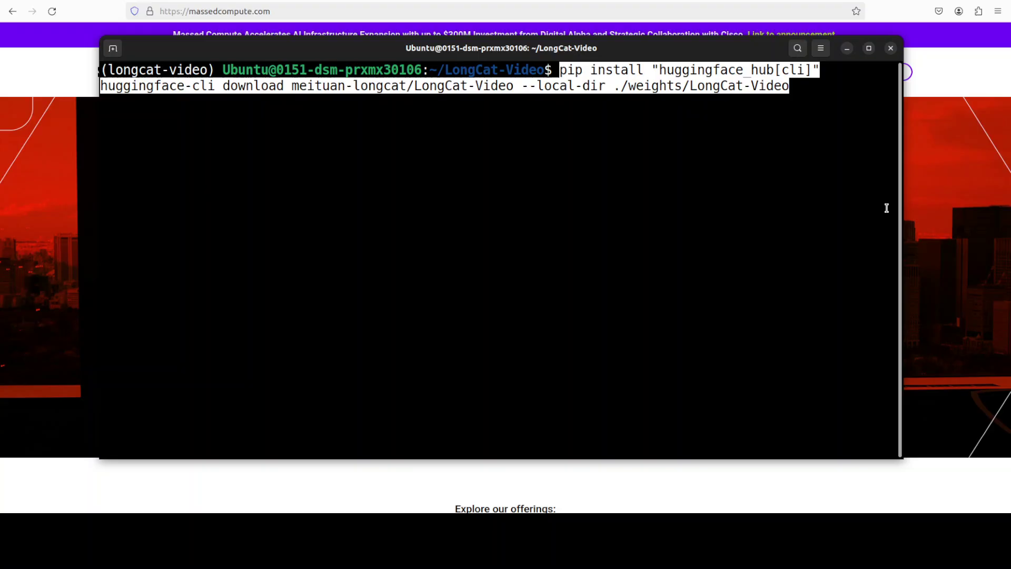
{"action": "key", "text": "Return"}
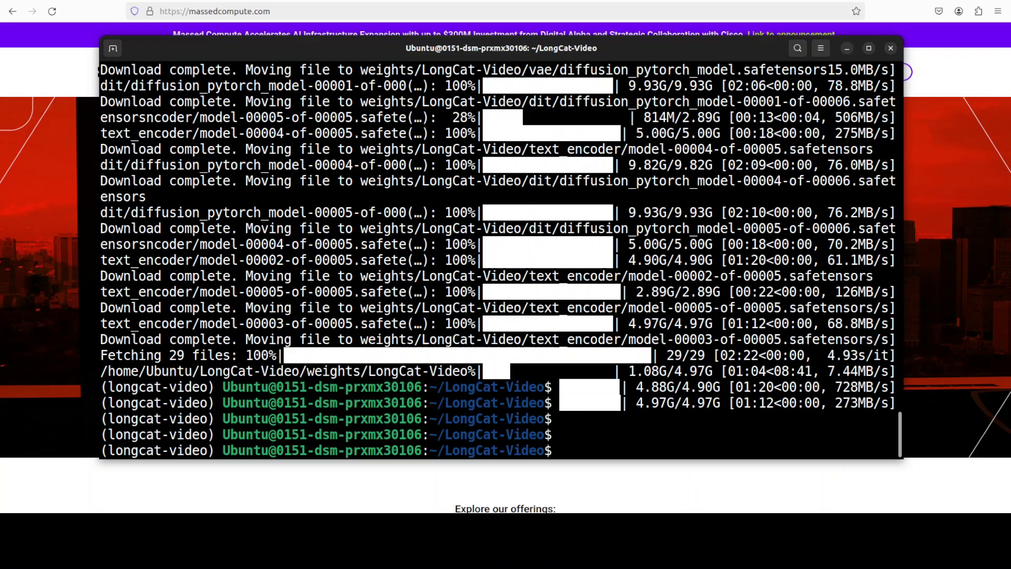
{"action": "key", "text": "ctrl+l"}
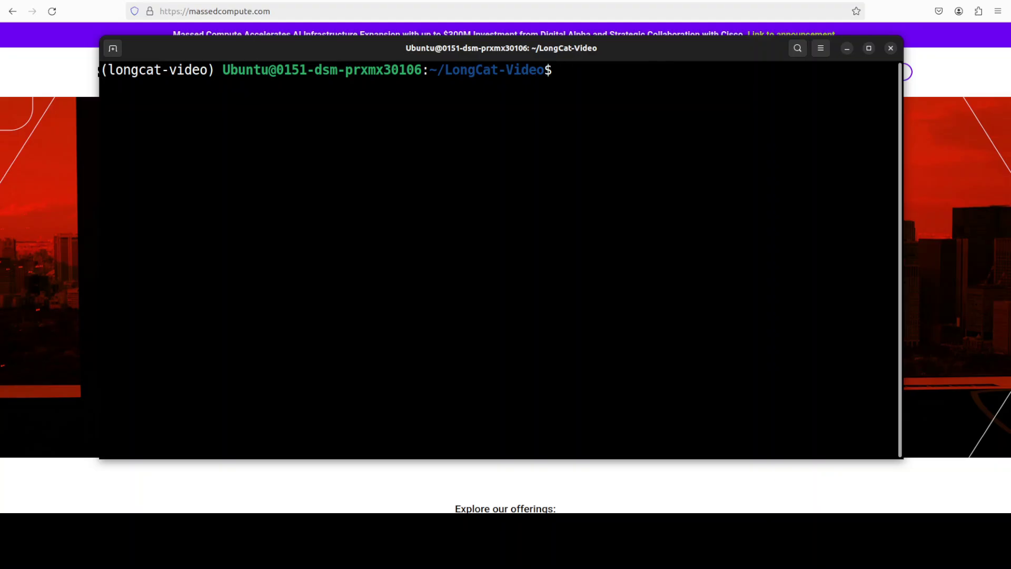
Open run_demo_text_to_video.py in VS Code and scroll to the park-bench prompt in generate()
{"action": "left_click", "coordinate": [1, 145]}
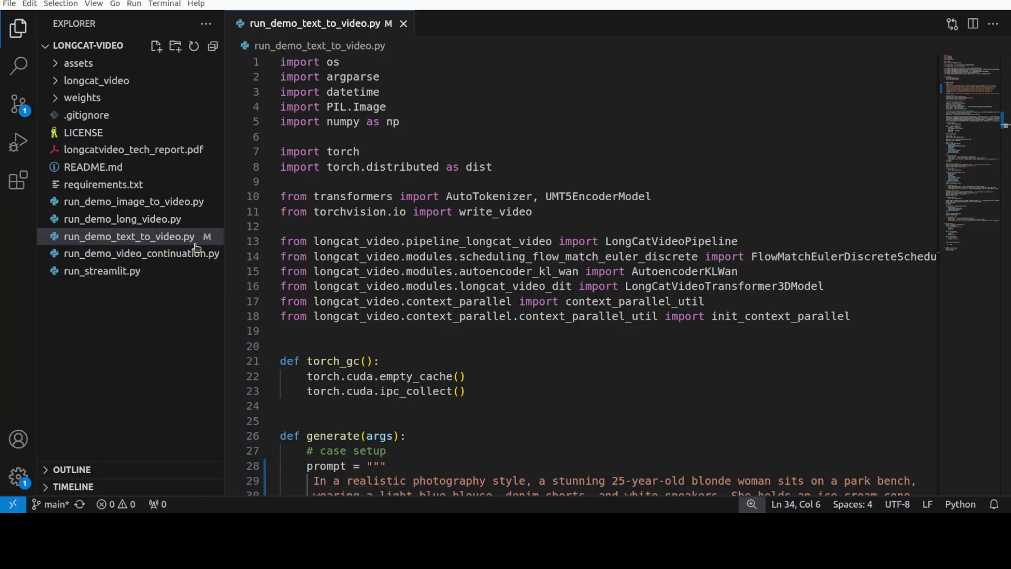
{"action": "scroll", "coordinate": [723, 328], "scroll_direction": "down", "scroll_amount": 2}
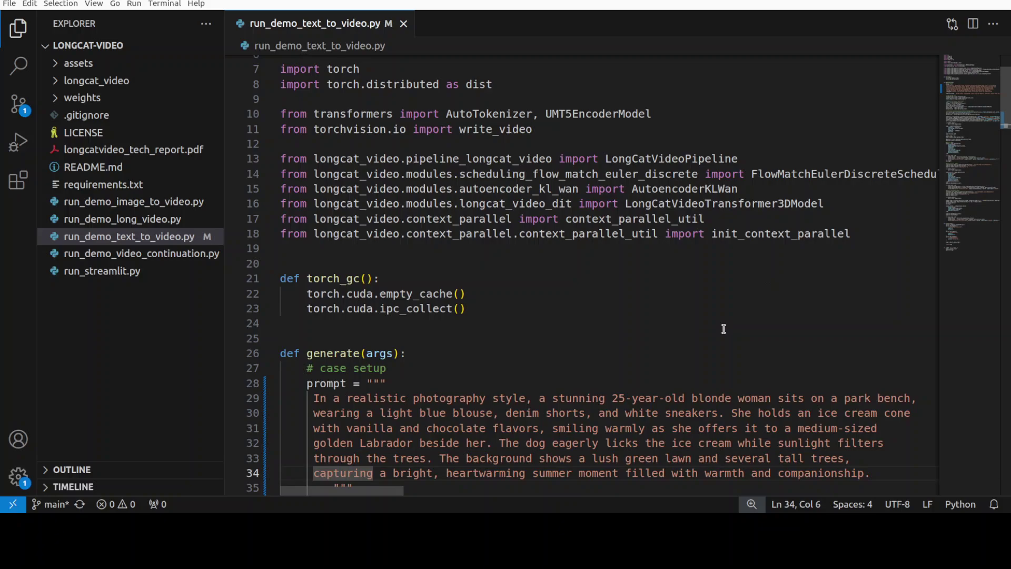
{"action": "scroll", "coordinate": [724, 329], "scroll_direction": "down", "scroll_amount": 2}
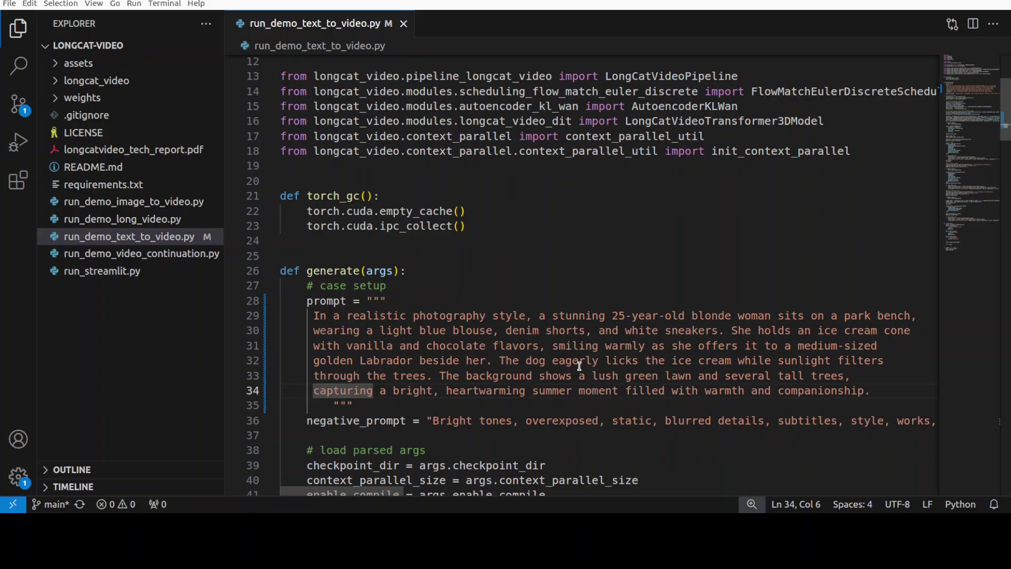
{"action": "scroll", "coordinate": [579, 366], "scroll_direction": "down", "scroll_amount": 2}
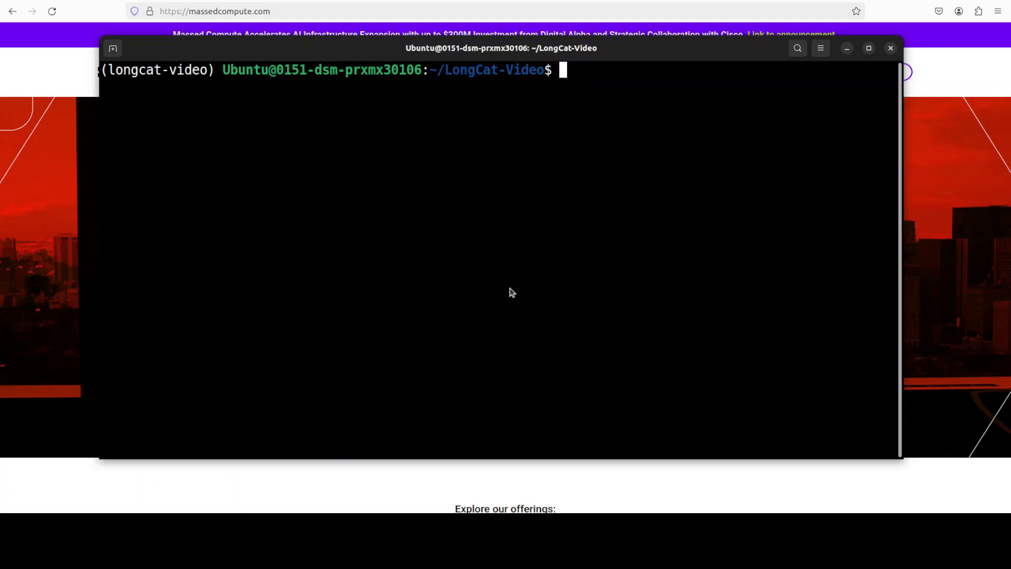
Paste and run the torchrun text-to-video command using ./weights/LongCat-Video with compilation enabled
{"action": "right_click", "coordinate": [428, 160]}
{"action": "left_click", "coordinate": [454, 195]}
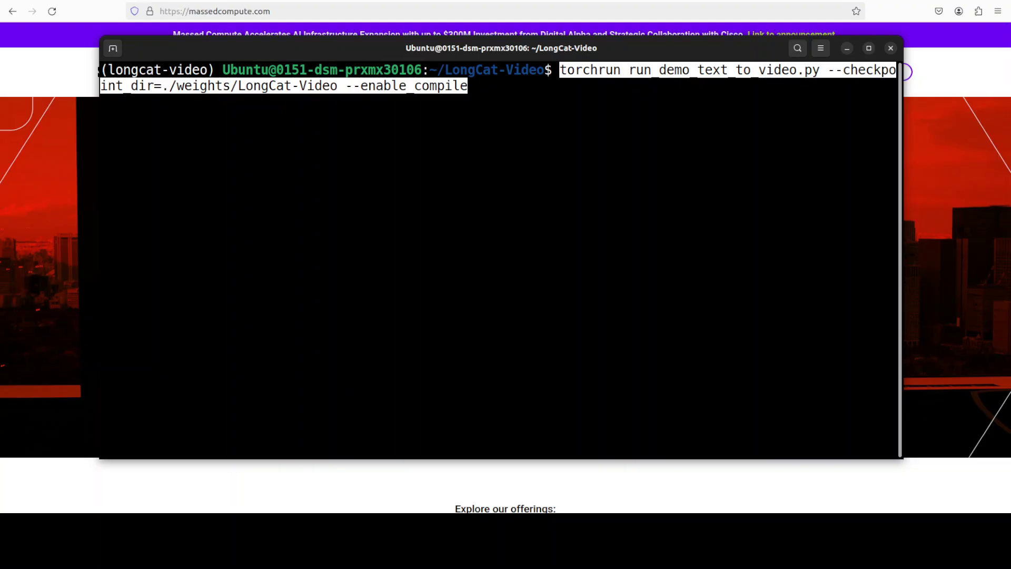
{"action": "key", "text": "Return"}
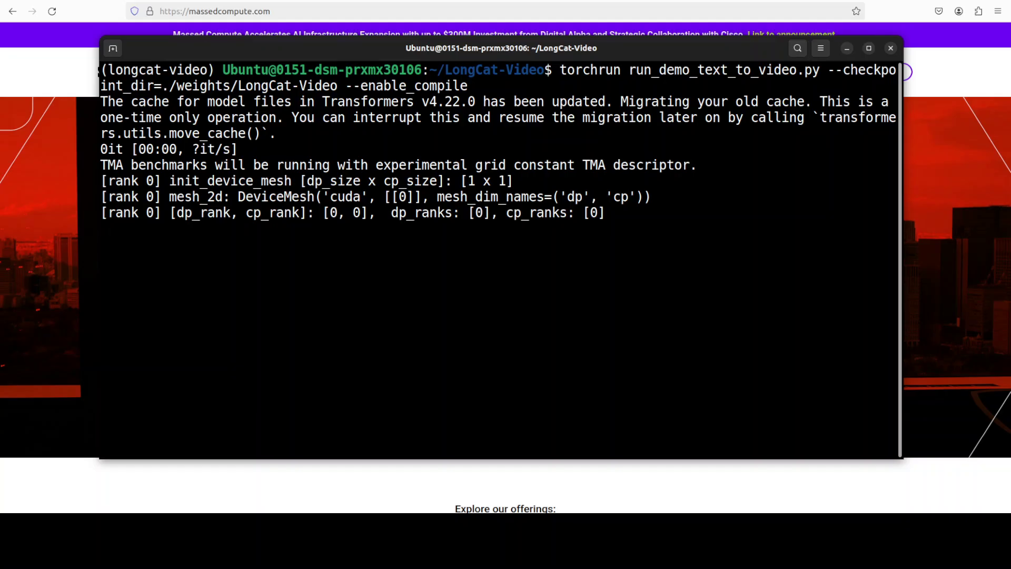
Open a second, enlarged terminal window and run nvtop to monitor the GPU
{"action": "right_click", "coordinate": [2, 59]}
{"action": "left_click", "coordinate": [36, 86]}
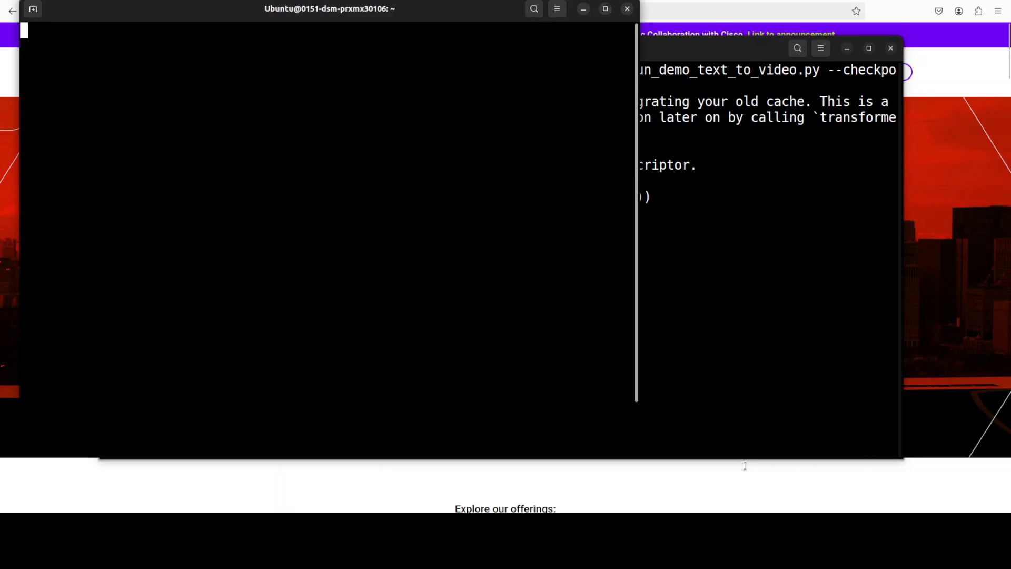
{"action": "left_click_drag", "start_coordinate": [639, 406], "coordinate": [946, 469]}
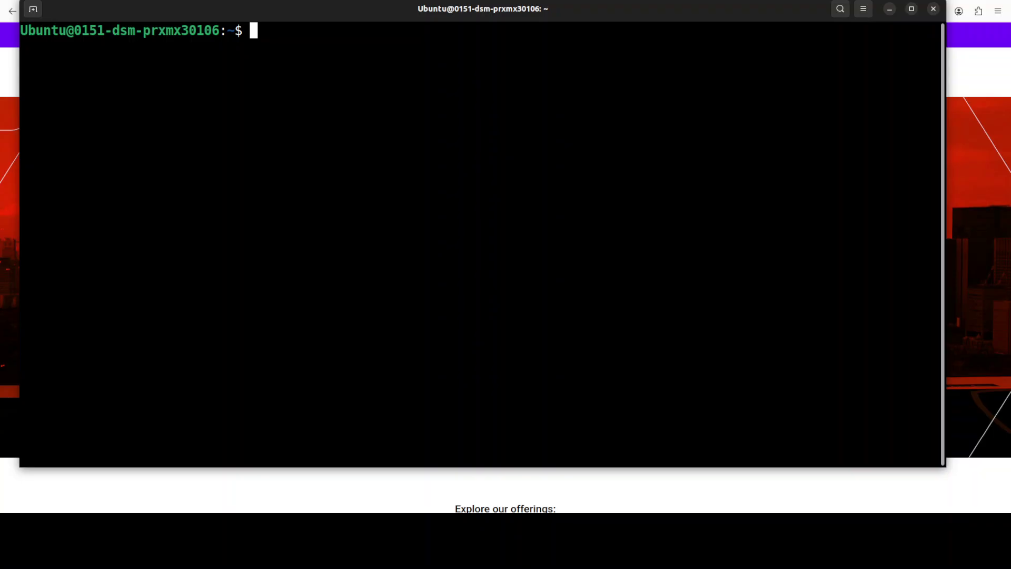
{"action": "type", "text": "nvtop"}
{"action": "key", "text": "alt+Tab"}
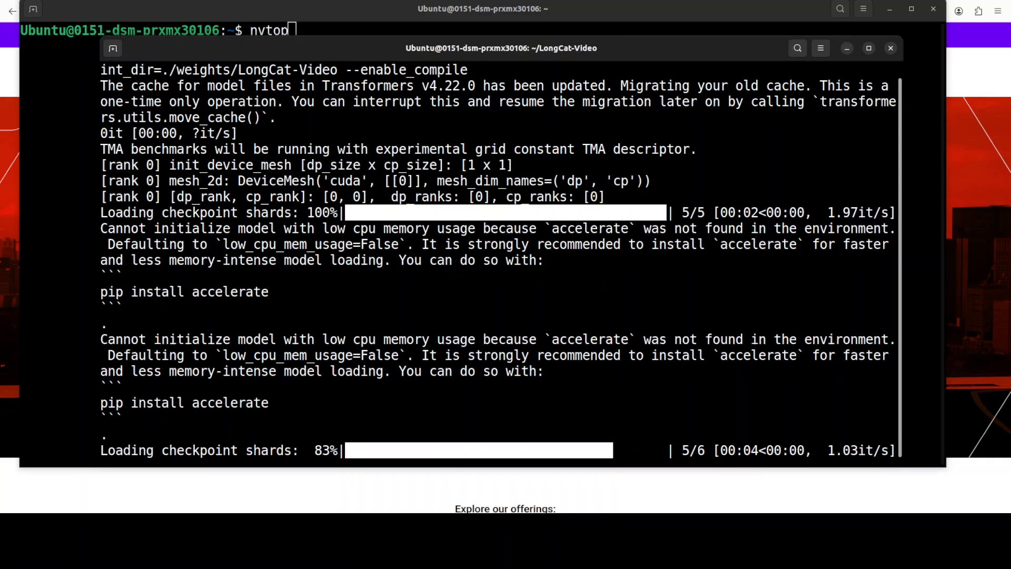
{"action": "key", "text": "alt+Tab"}
{"action": "key", "text": "Return"}
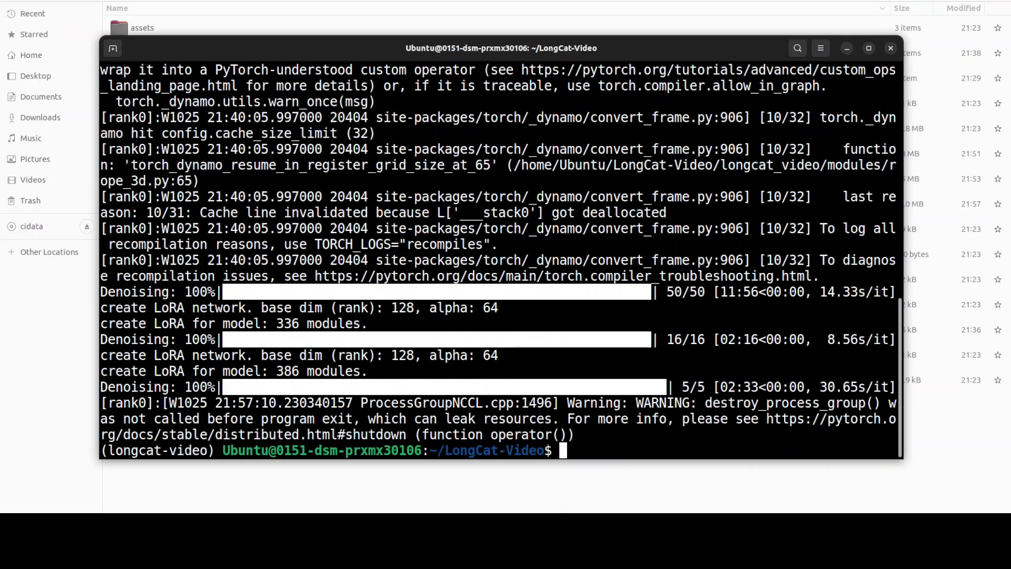
In the project folder, select output_t2v.mp4, output_t2v_distill.mp4 and output_t2v_refine.mp4
{"action": "left_click", "coordinate": [48, 365]}
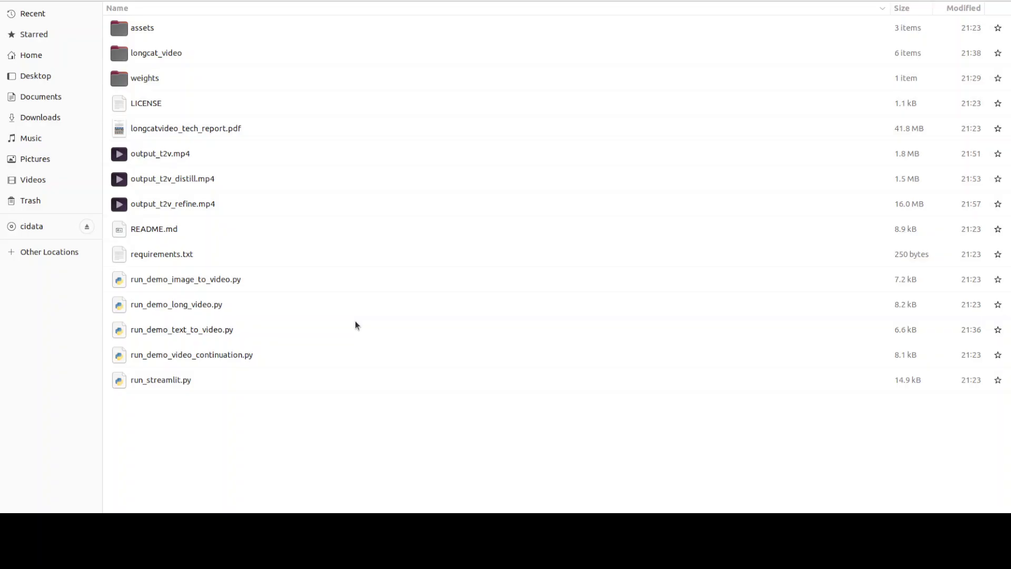
{"action": "left_click", "coordinate": [161, 160]}
{"action": "left_click", "coordinate": [163, 181]}
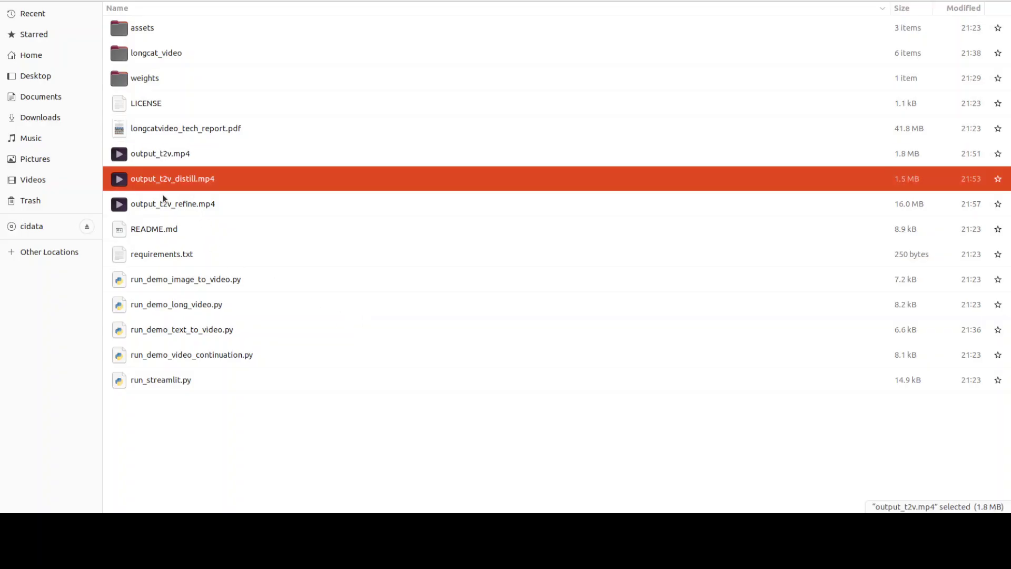
{"action": "left_click", "coordinate": [165, 206]}
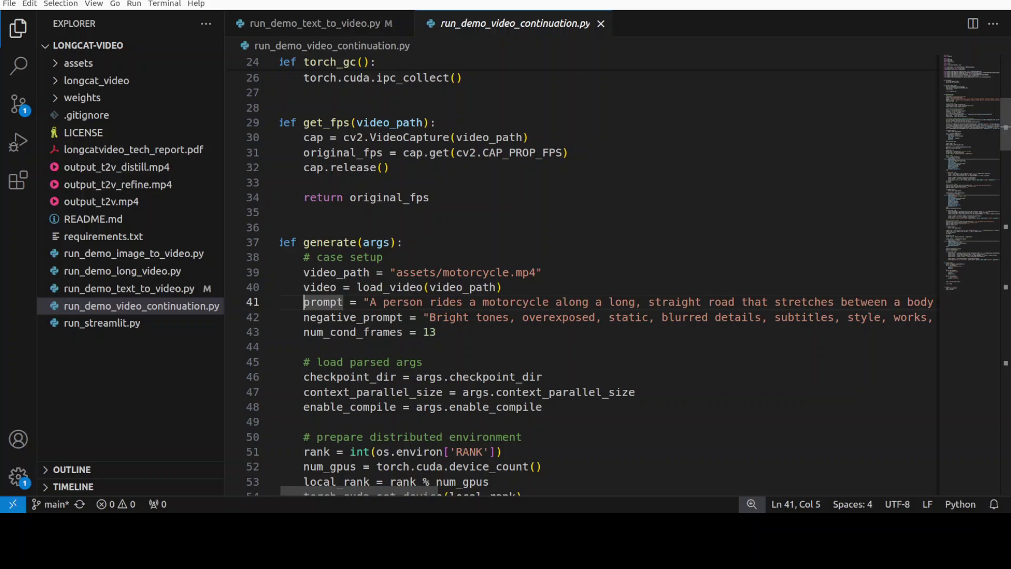
{"action": "left_click_drag", "start_coordinate": [416, 273], "coordinate": [528, 272]}
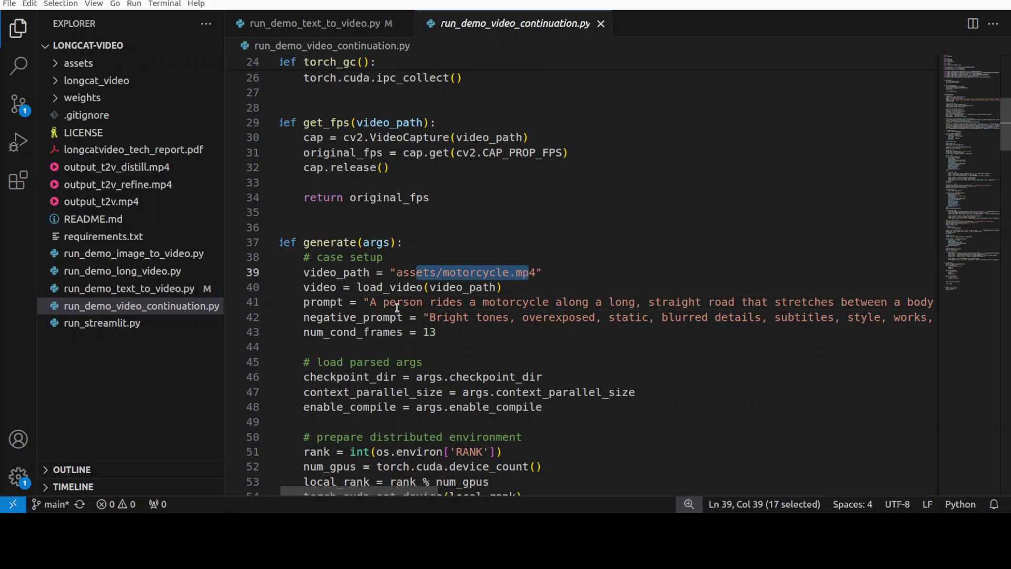
{"action": "left_click_drag", "start_coordinate": [398, 308], "coordinate": [456, 303]}
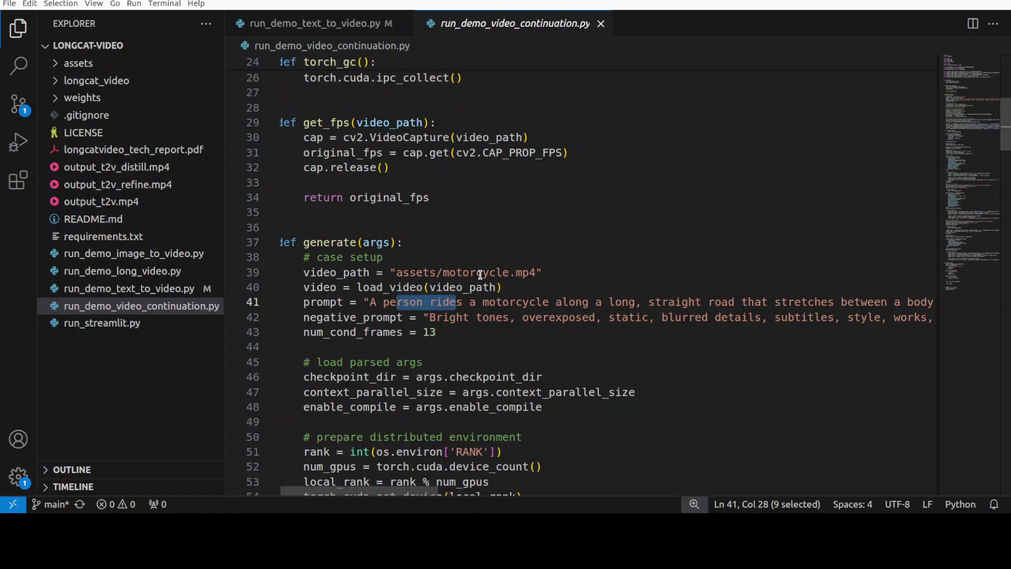
{"action": "left_click", "coordinate": [469, 302]}
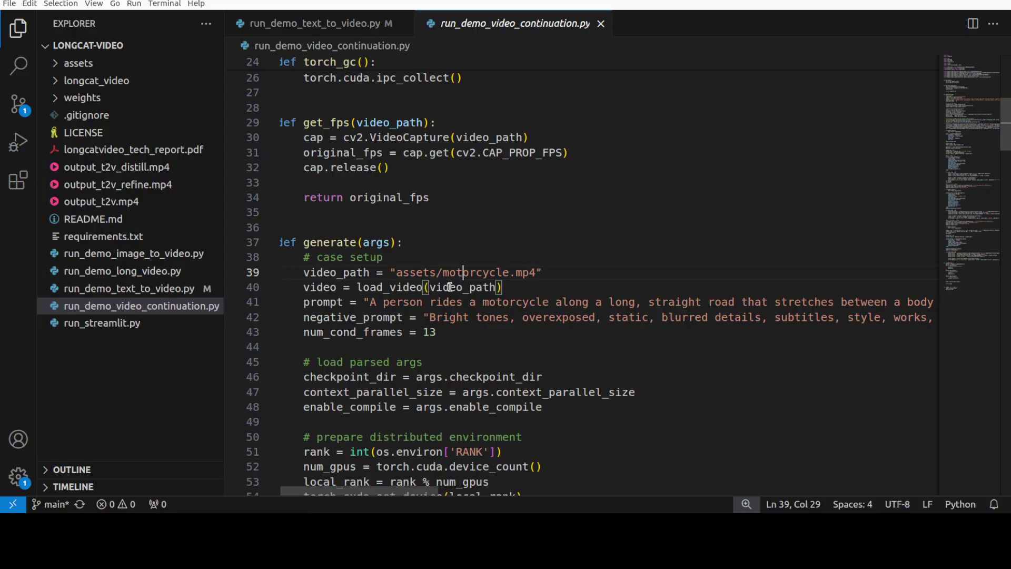
{"action": "left_click", "coordinate": [462, 272]}
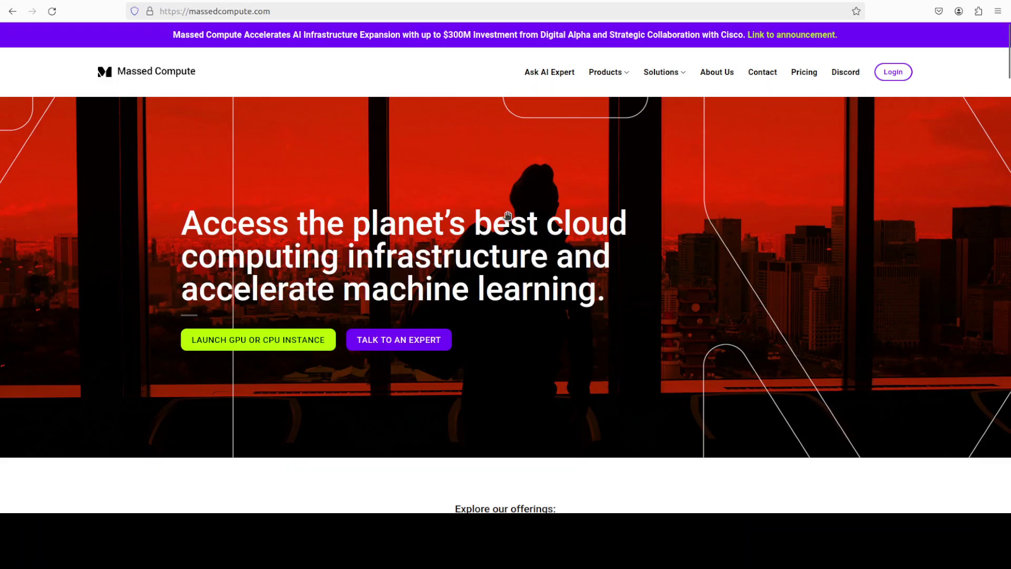